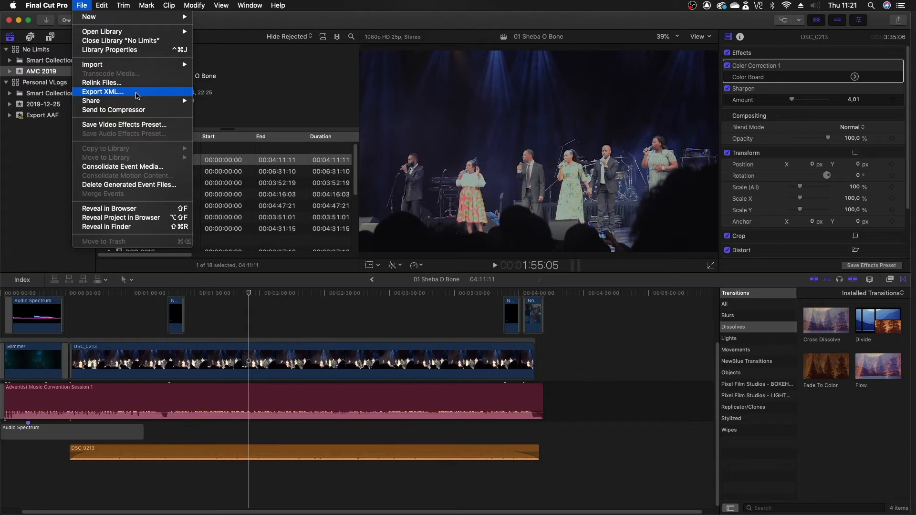
# Export the 01 Sheba O Bone project as XML to the No Limits folder with the Audio metadata view, replacing the existing file
pyautogui.click(137, 95)
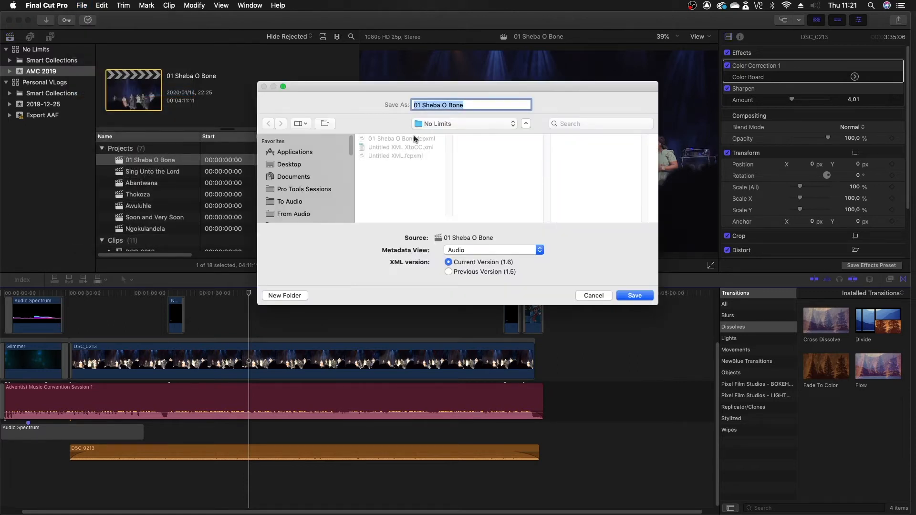
pyautogui.click(501, 253)
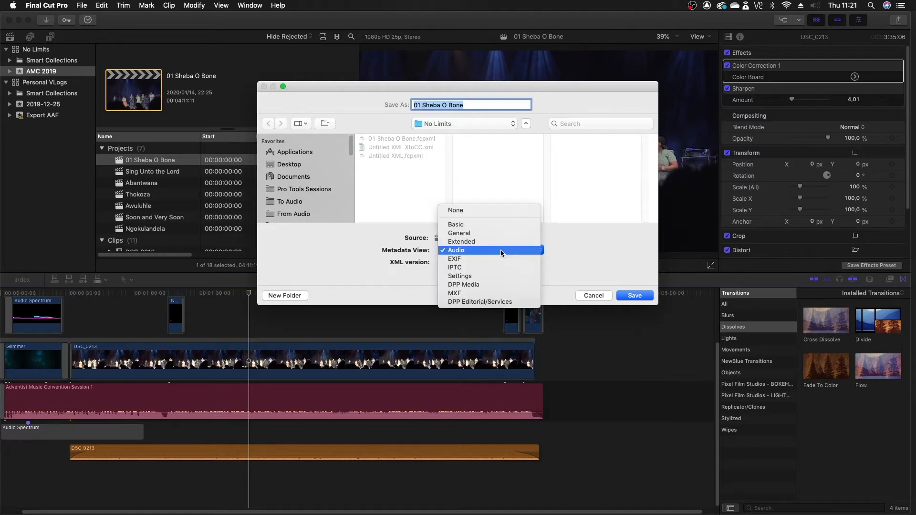
pyautogui.click(501, 252)
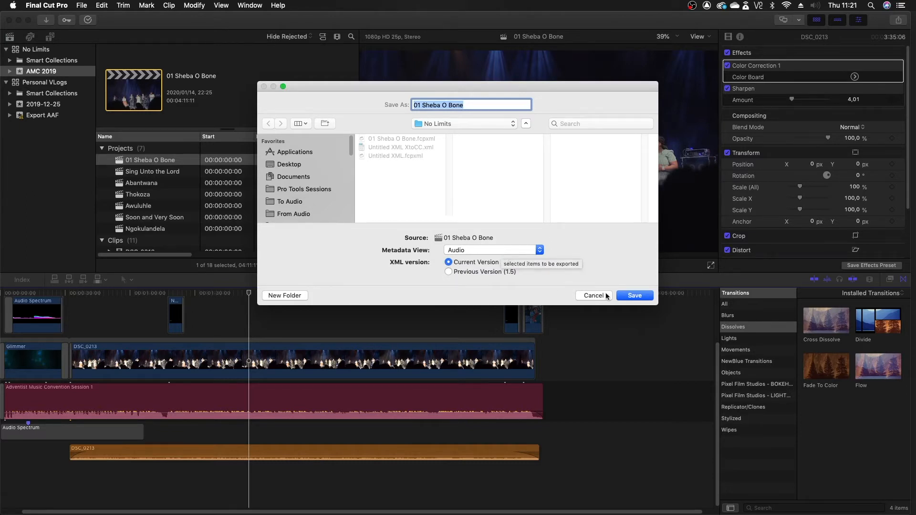
pyautogui.click(636, 297)
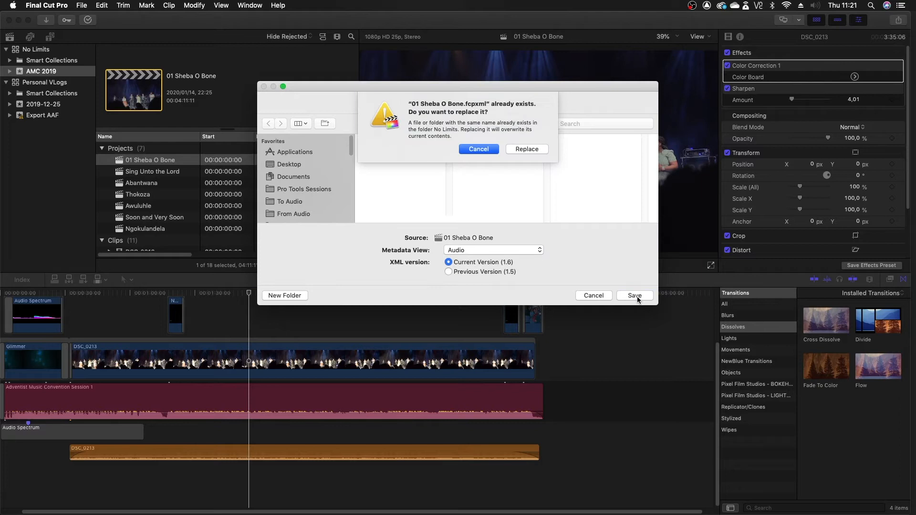
pyautogui.click(536, 150)
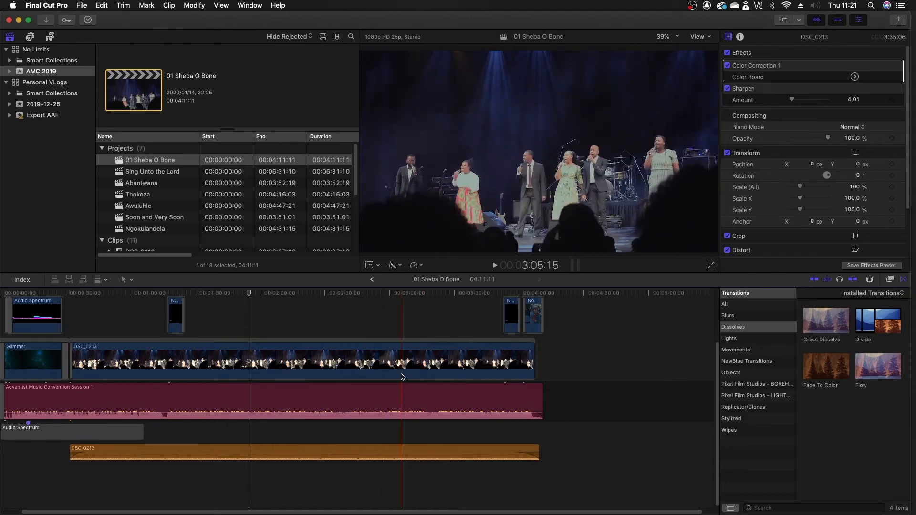
# Switch to Logic Pro X and create a new project with one audio track
pyautogui.moveTo(432, 513)
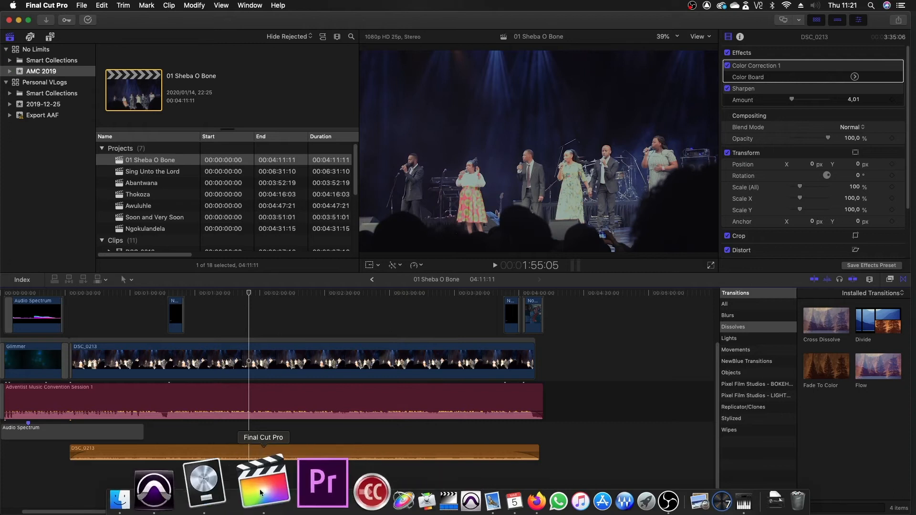
pyautogui.click(244, 498)
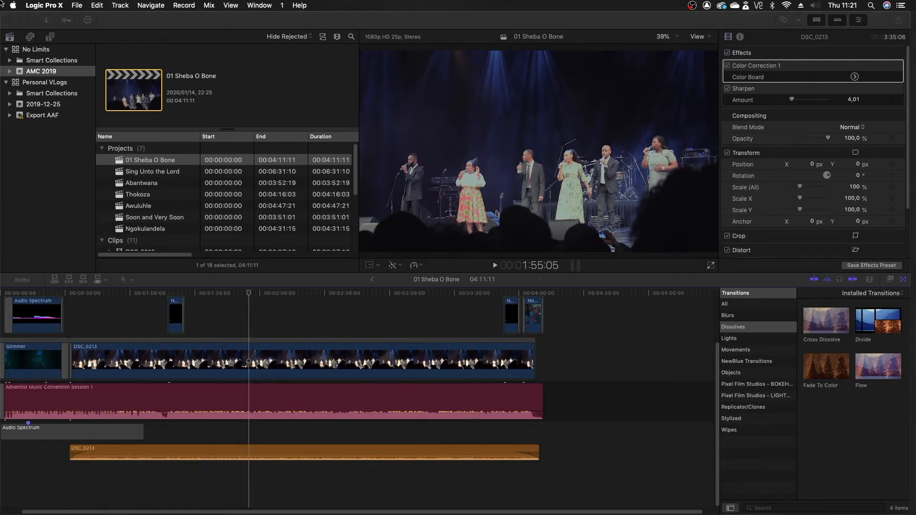
pyautogui.click(84, 7)
pyautogui.click(90, 21)
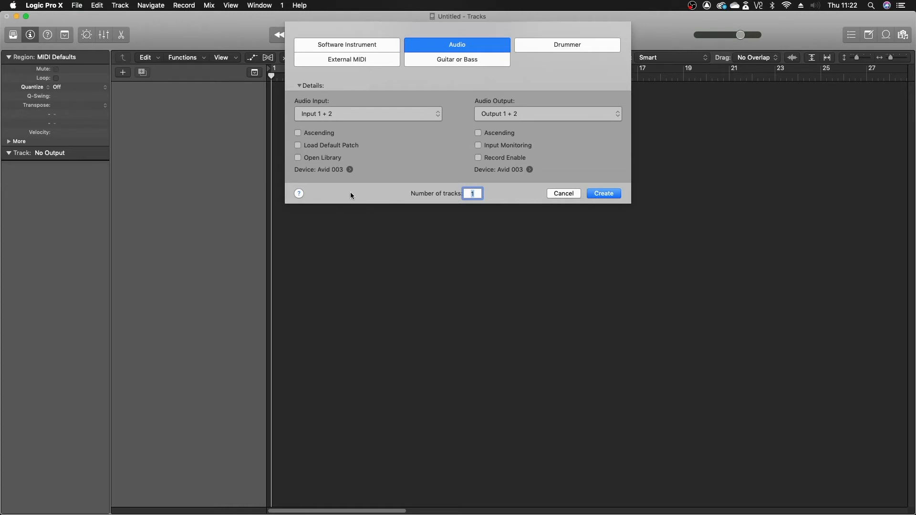
pyautogui.click(598, 196)
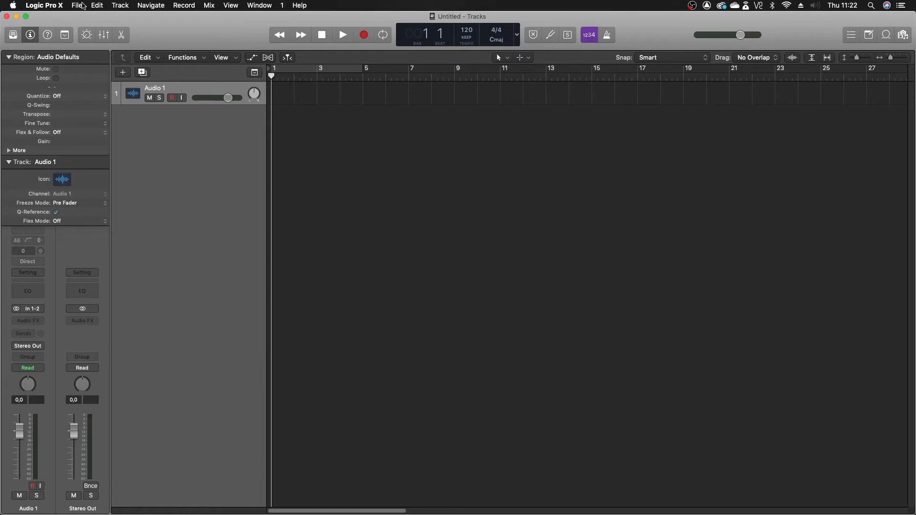
# Import the Final Cut Pro XML file 01 Sheba O Bone.fcpxml into the project and accept the sample rate change
pyautogui.click(82, 5)
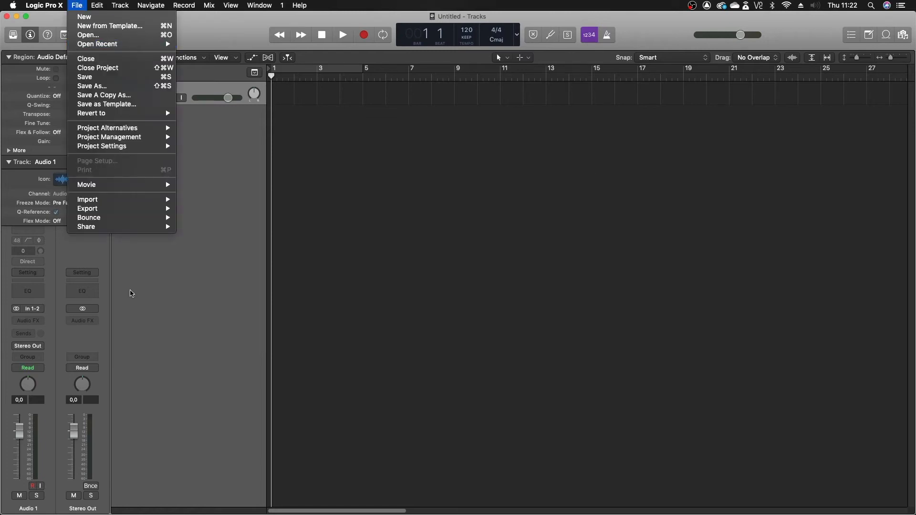
pyautogui.moveTo(144, 201)
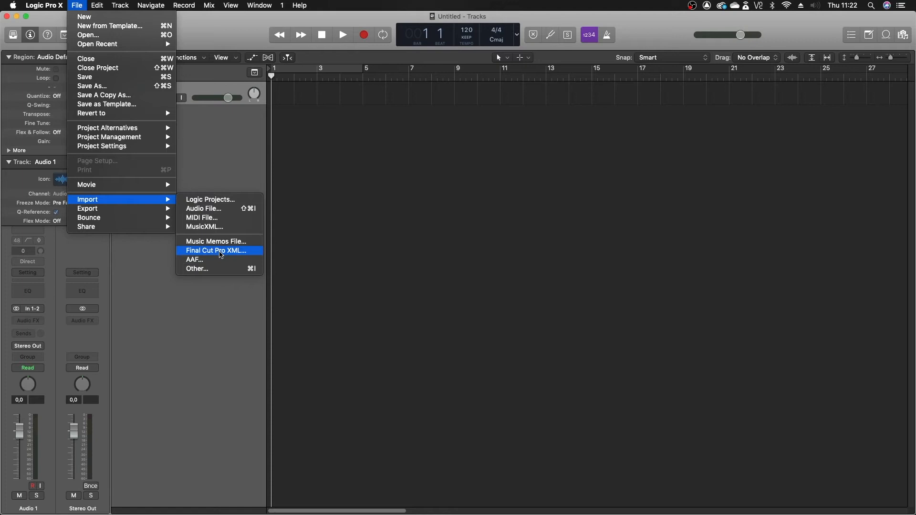
pyautogui.click(221, 252)
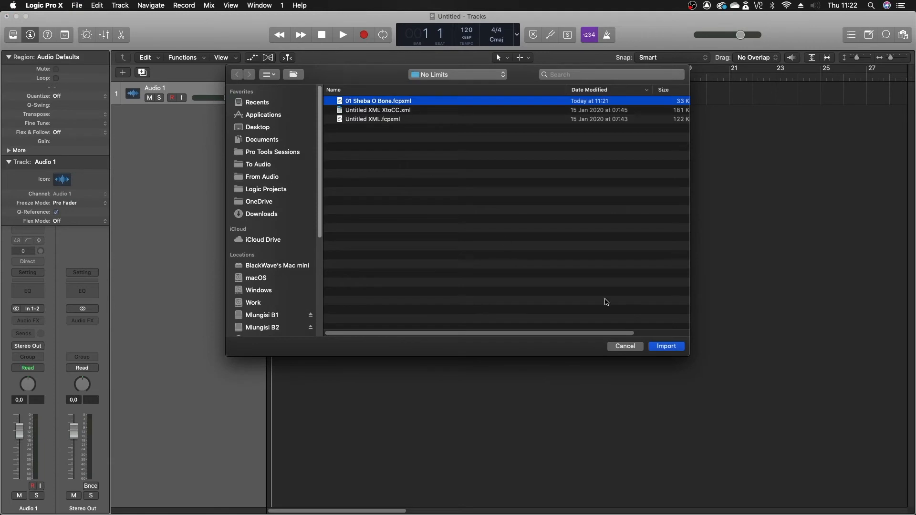
pyautogui.click(672, 350)
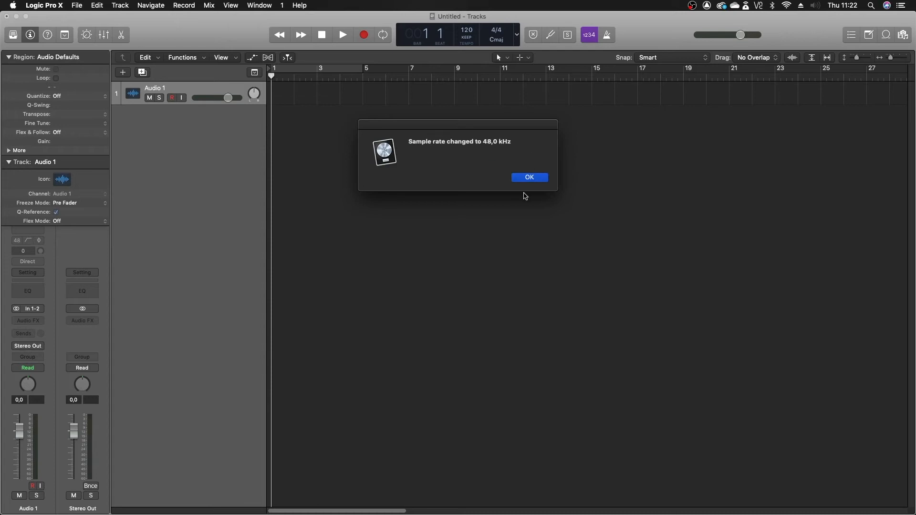
pyautogui.click(536, 179)
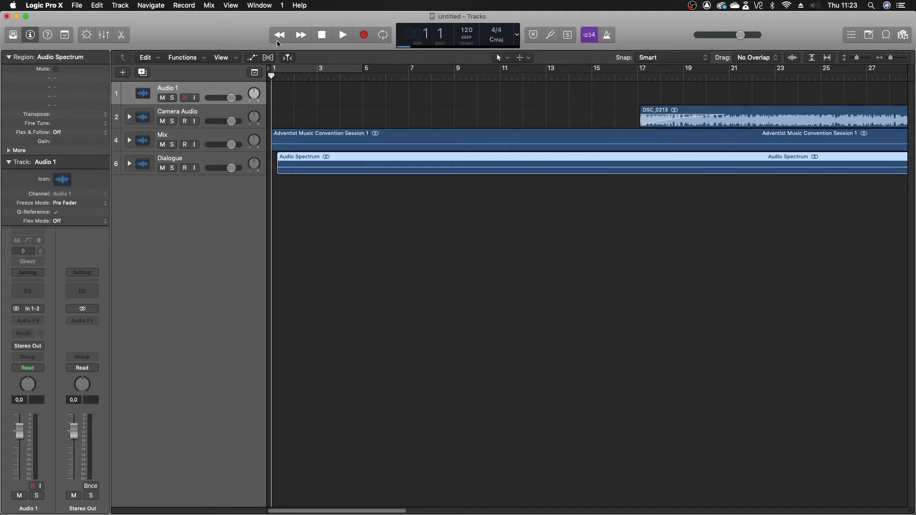
# Delete the empty Audio 1 track above the imported tracks
pyautogui.press('super+Left')
pyautogui.press('super+Left')
pyautogui.press('super+Left')
pyautogui.press('super+Left')
pyautogui.press('super+Left')
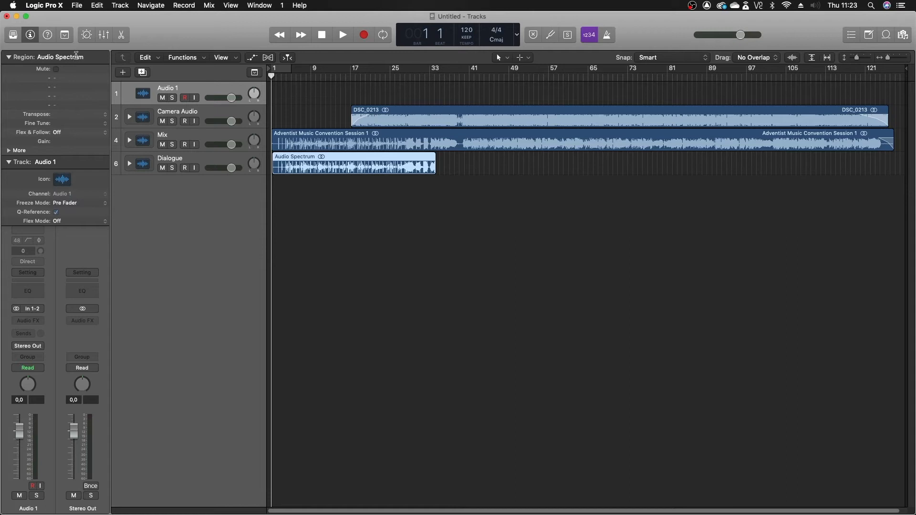
pyautogui.rightClick(187, 89)
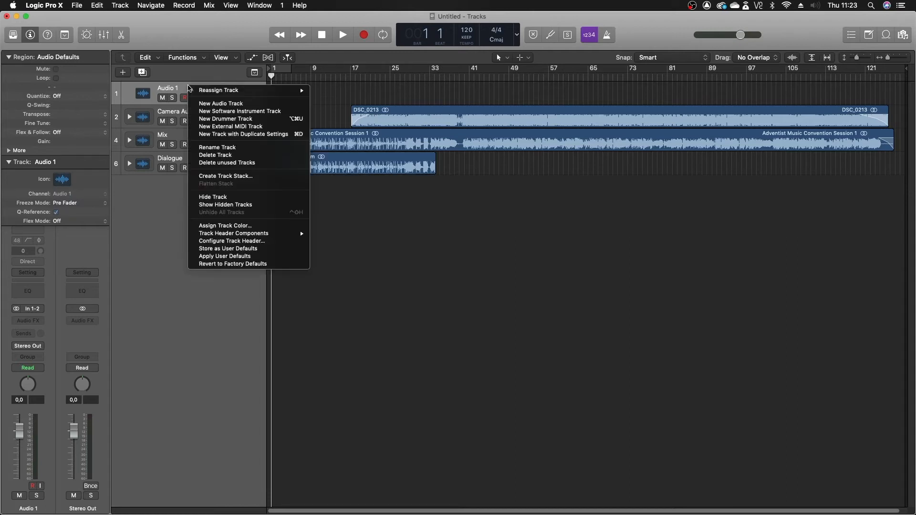
pyautogui.click(225, 155)
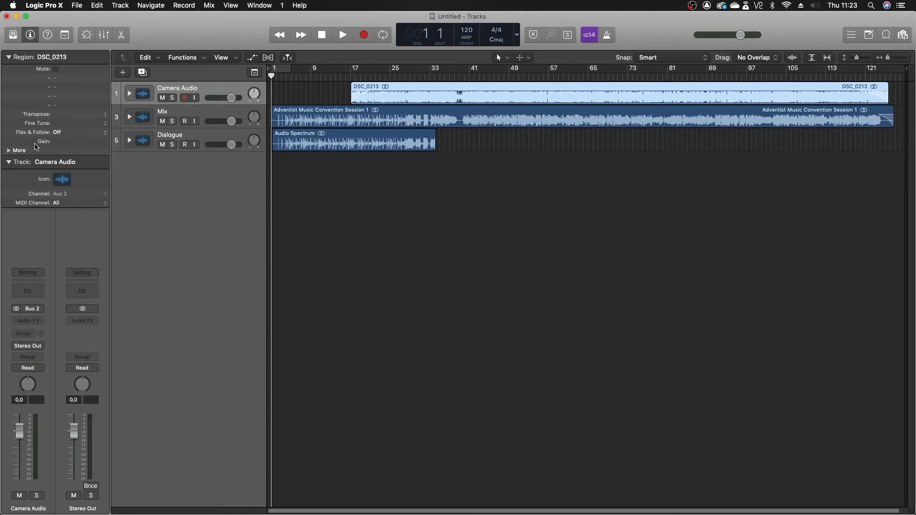
# Start exporting the project as an AAF file and create a folder named AAF Export inside To Audio > Other
pyautogui.click(75, 6)
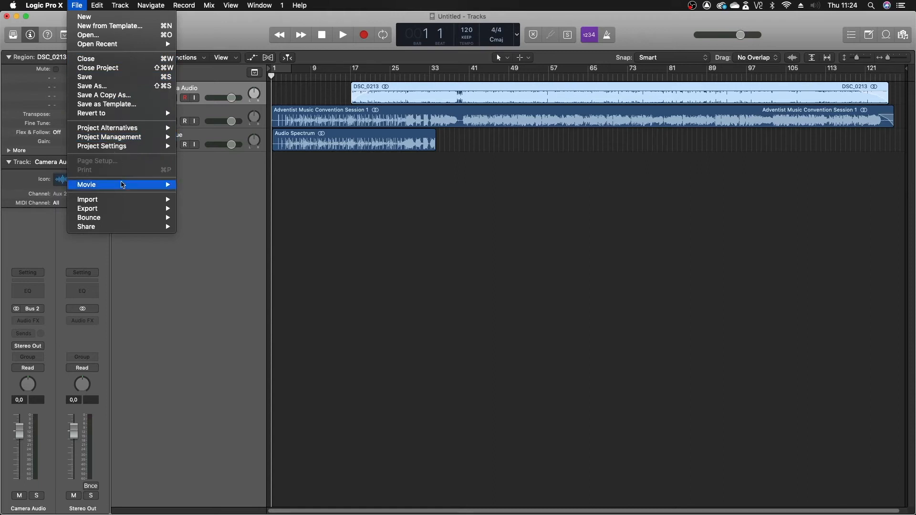
pyautogui.moveTo(123, 199)
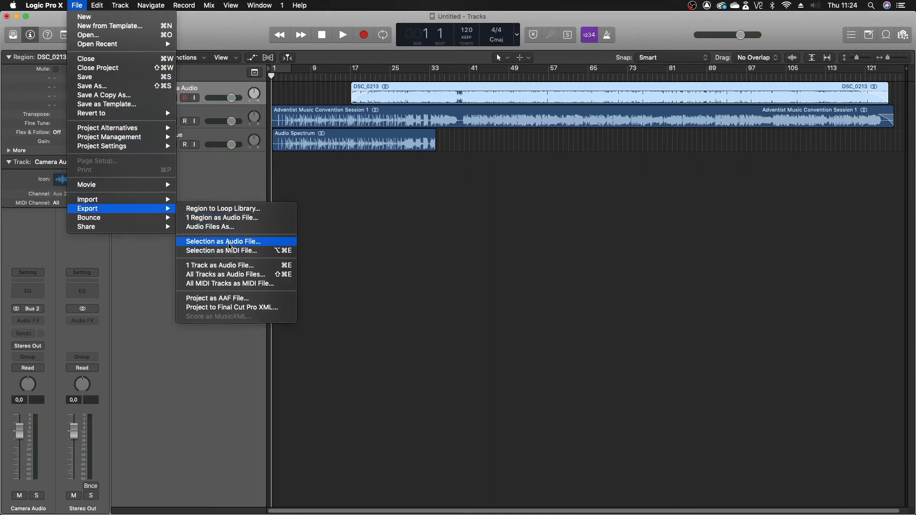
pyautogui.click(231, 298)
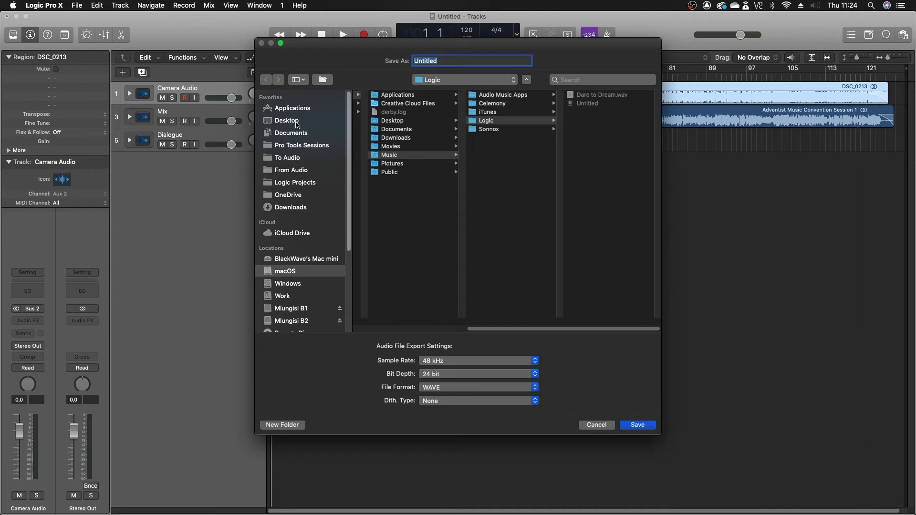
pyautogui.click(287, 160)
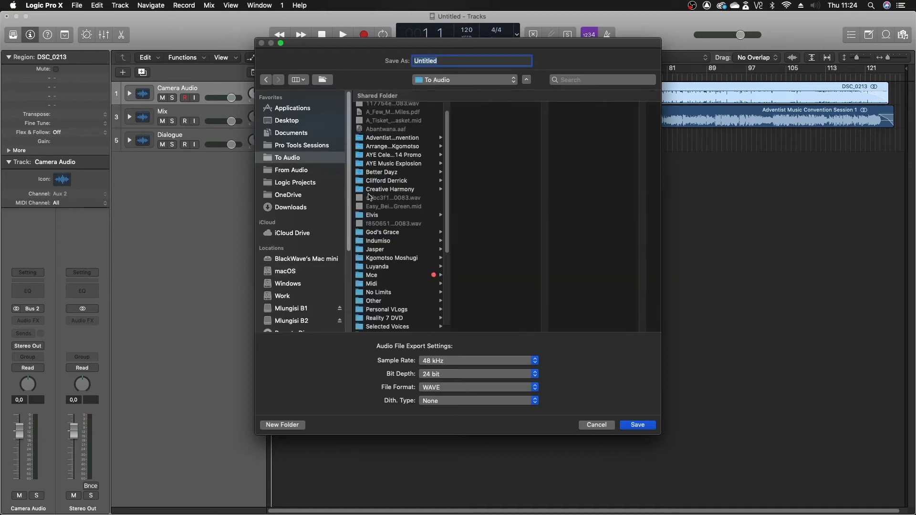
pyautogui.scroll(-5, 368, 200)
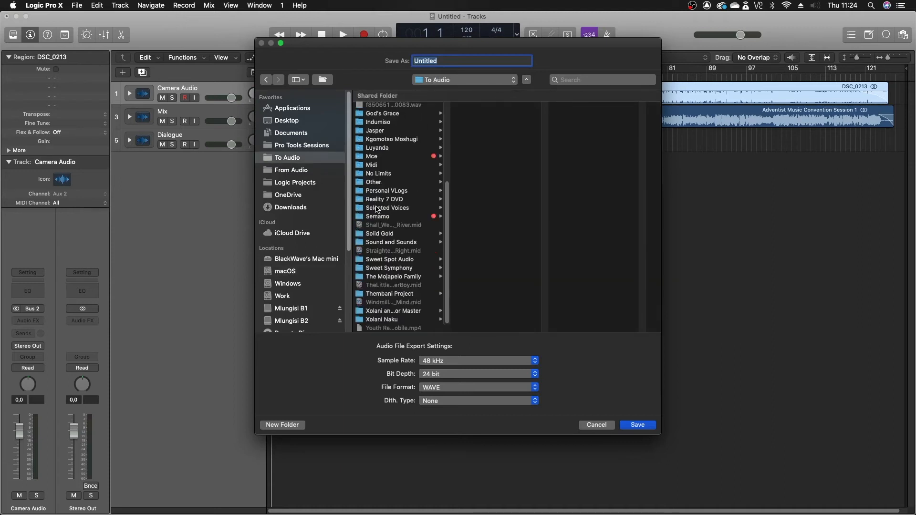
pyautogui.click(391, 183)
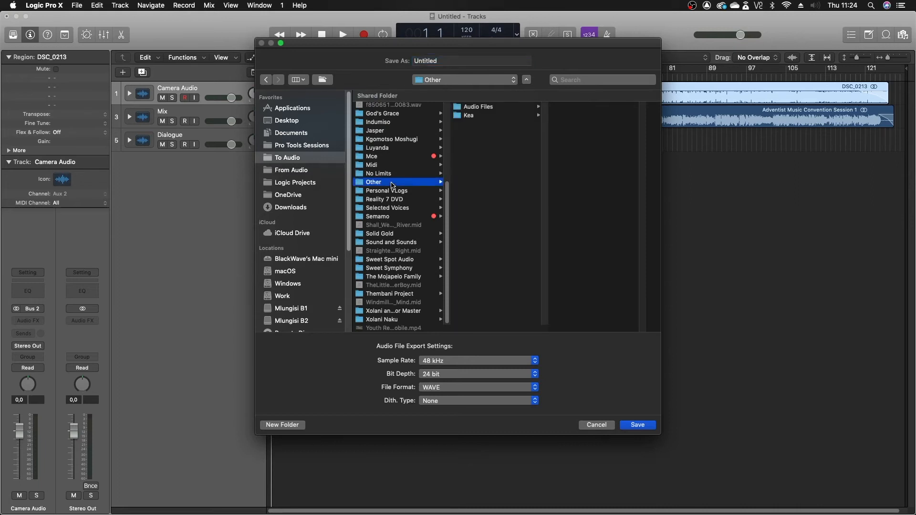
pyautogui.press('super+shift+n')
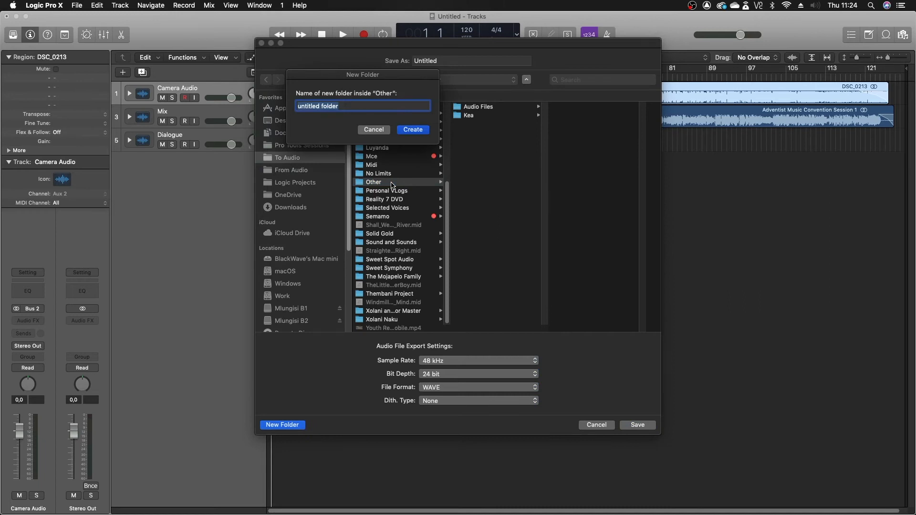
pyautogui.write('AAF Export')
pyautogui.press('Return')
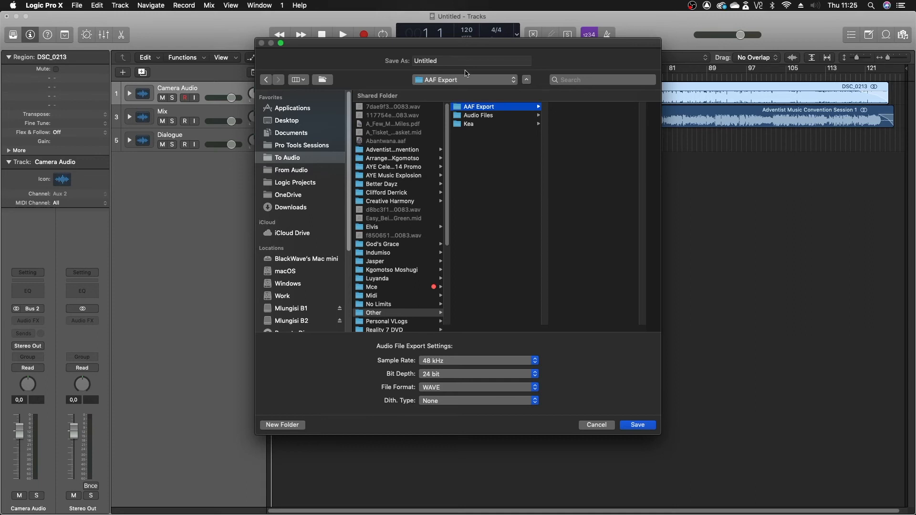
# Name the AAF file AAF Export and save it in the new AAF Export folder
pyautogui.doubleClick(443, 60)
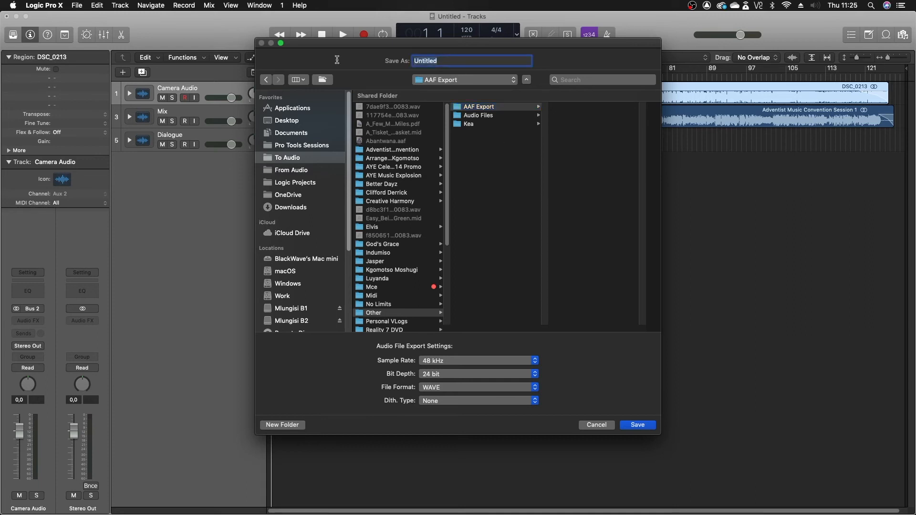
pyautogui.write('AAF Exp')
pyautogui.press('Return')
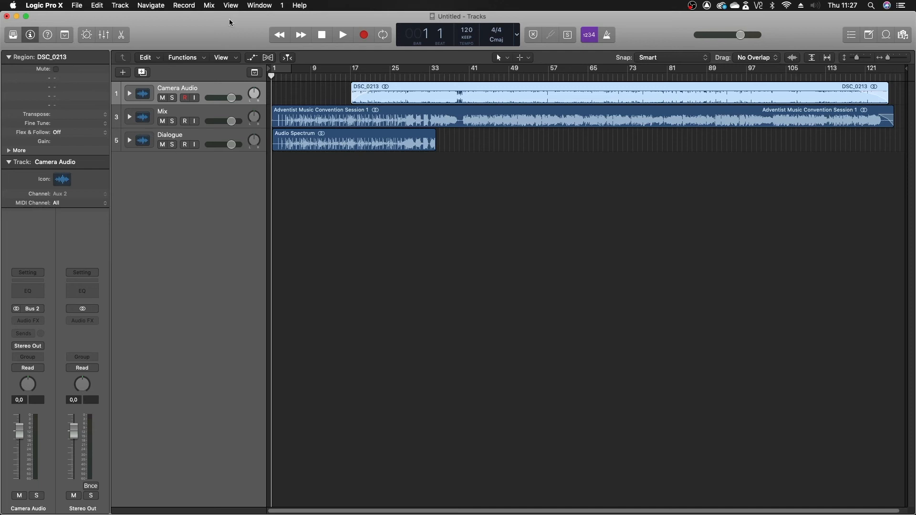
# Switch to Finder and examine the exported AAF file and the contents of its Audio Files folder
pyautogui.press('super+Tab')
pyautogui.press('super+Tab')
pyautogui.press('super+Tab')
pyautogui.press('super+Tab')
pyautogui.press('super+Tab')
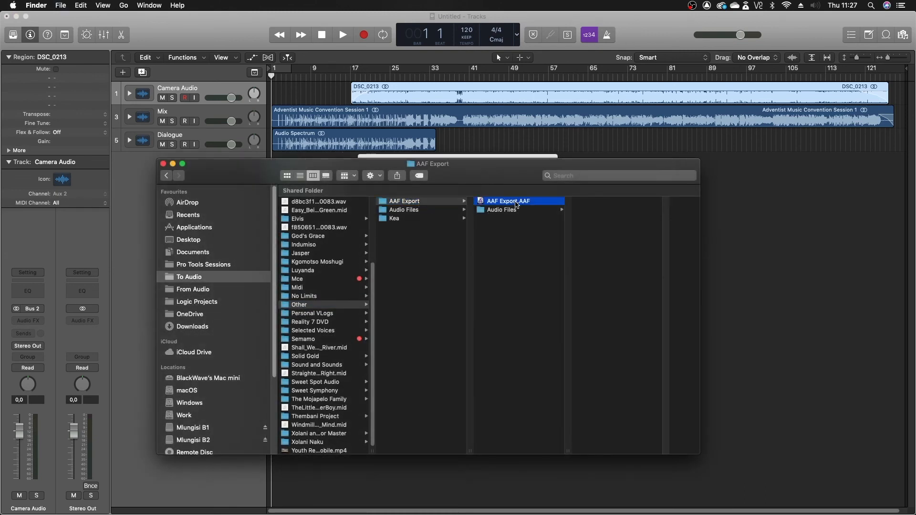
pyautogui.click(517, 203)
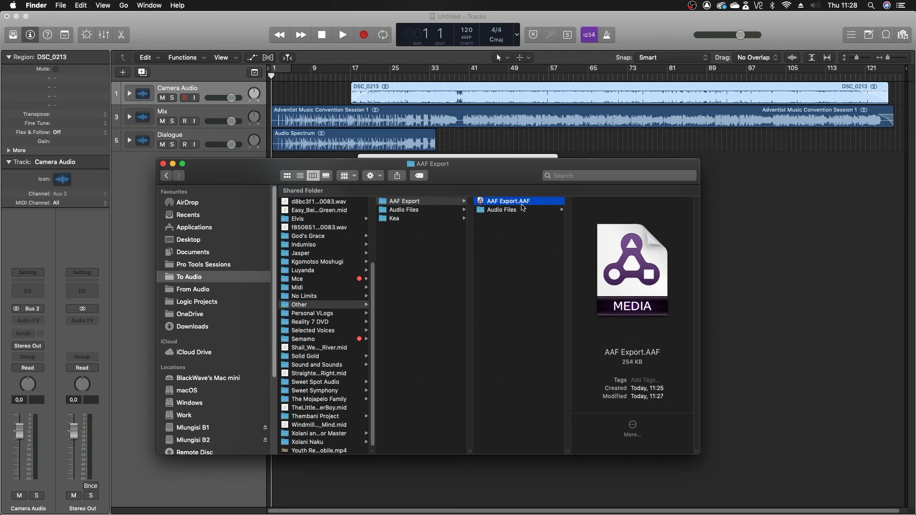
pyautogui.click(521, 210)
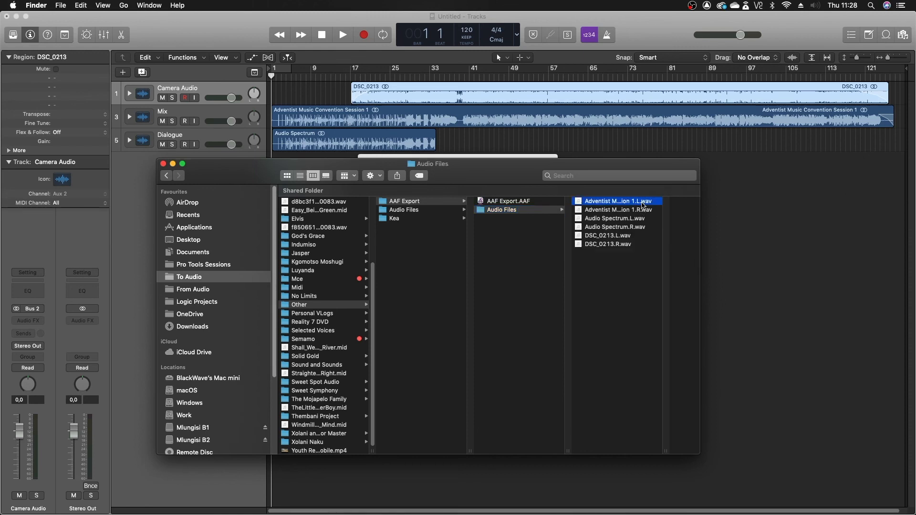
pyautogui.click(642, 202)
# Compress the AAF Export folder into a zip archive and select the archive
pyautogui.rightClick(354, 204)
pyautogui.click(382, 253)
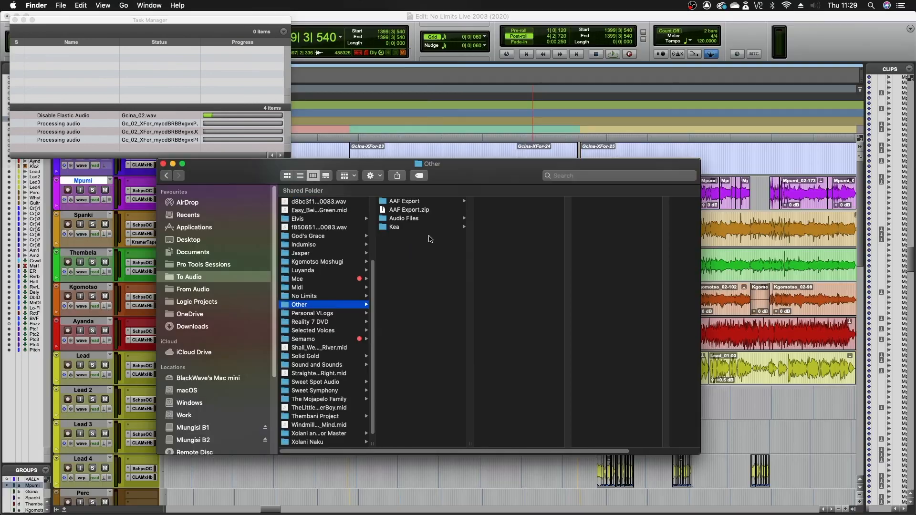
pyautogui.click(422, 211)
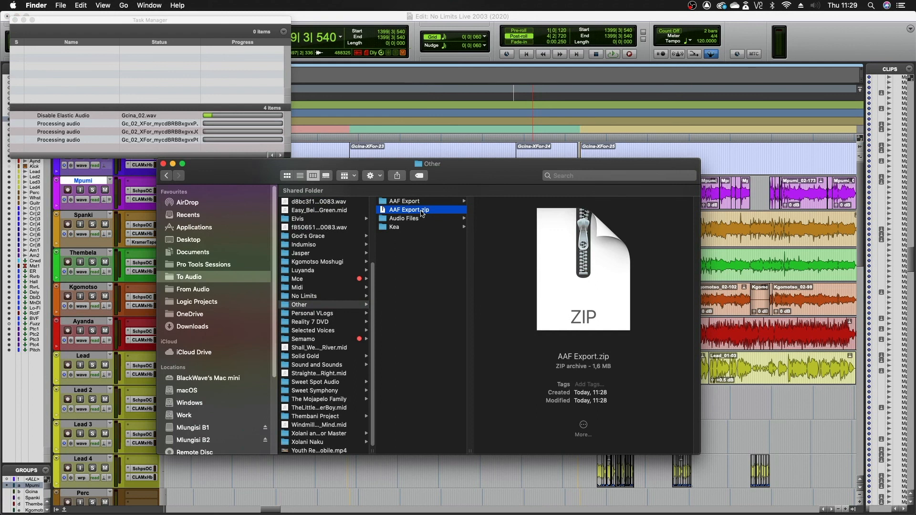
pyautogui.click(422, 202)
pyautogui.click(425, 211)
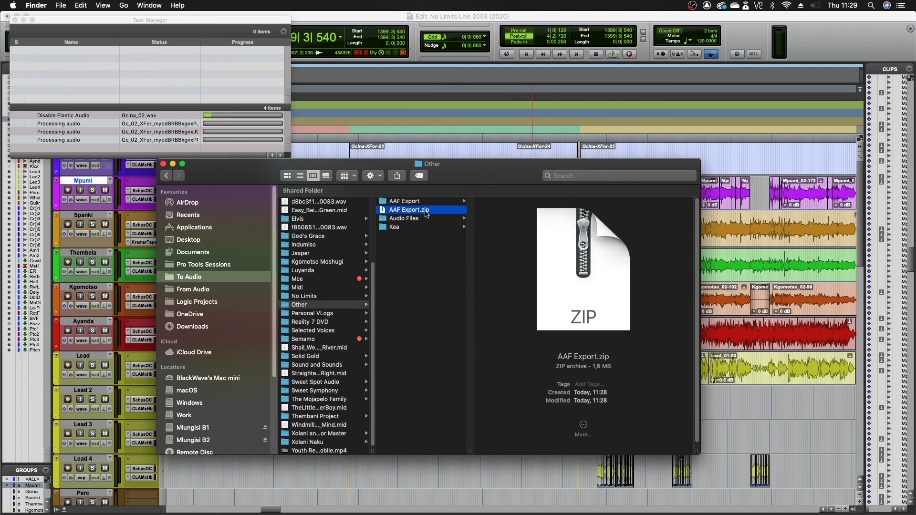